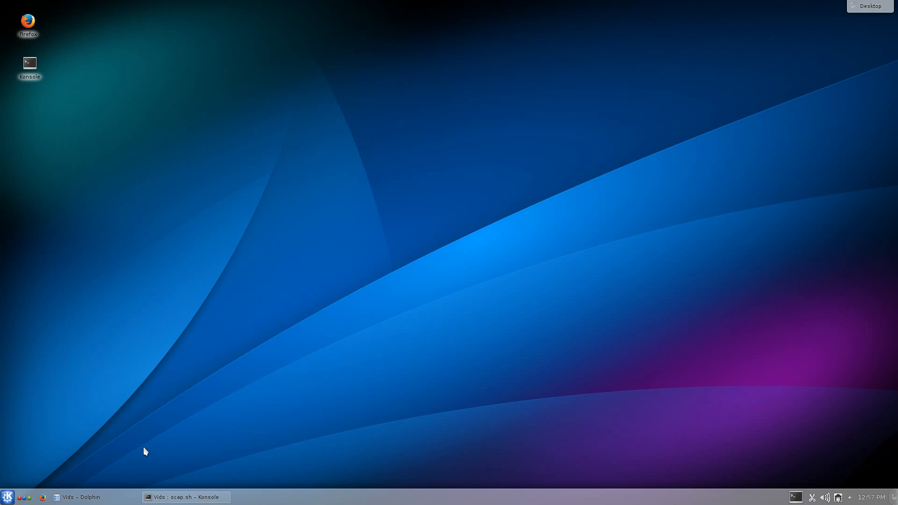
# Find and launch Audacity from the desktop's application launcher
pyautogui.click(7, 497)
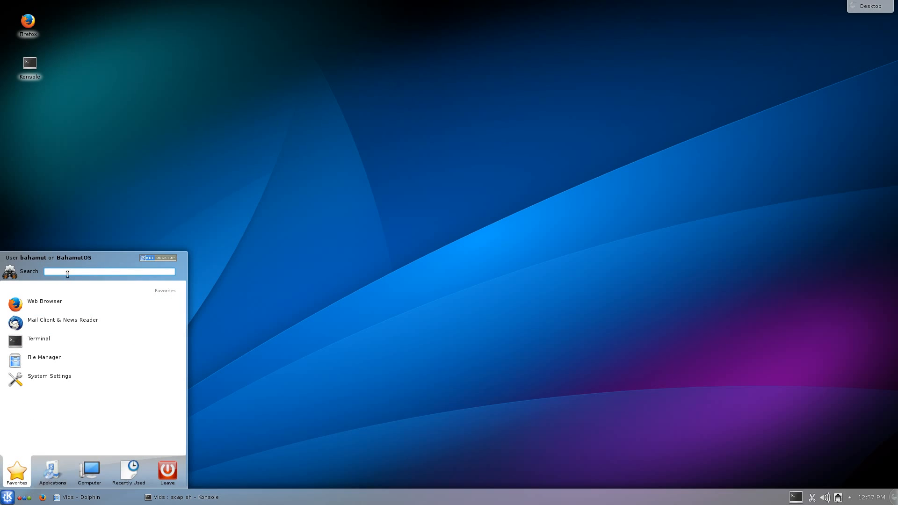
pyautogui.write('aud')
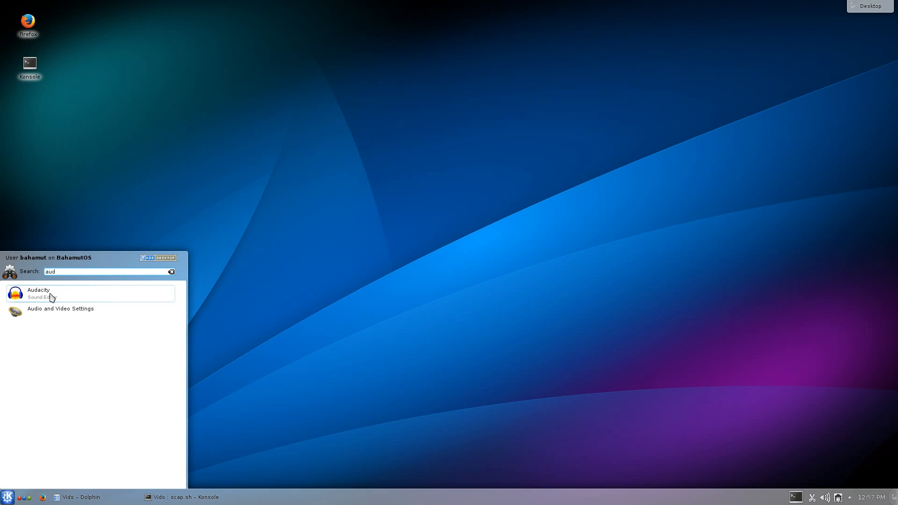
pyautogui.click(52, 297)
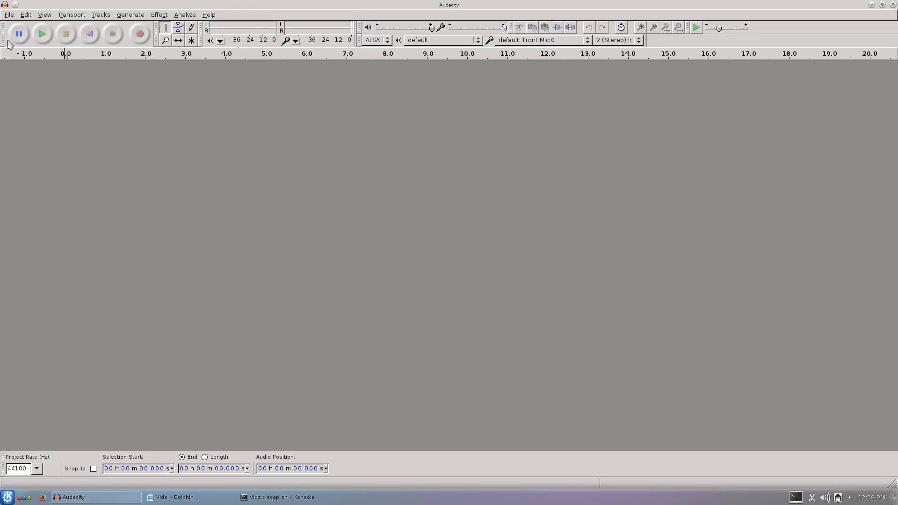
# Open the recording pacman101.mkv from the home/Vids folder as an audio track
pyautogui.click(10, 15)
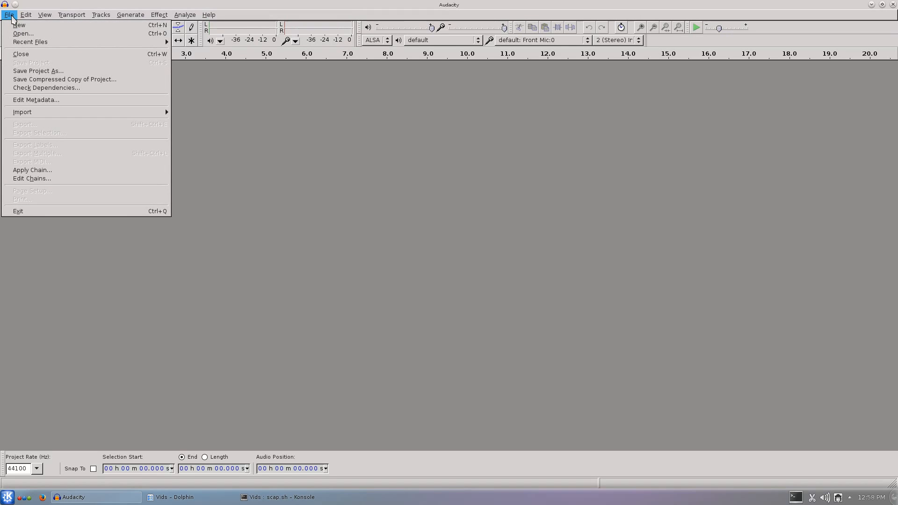
pyautogui.moveTo(20, 44)
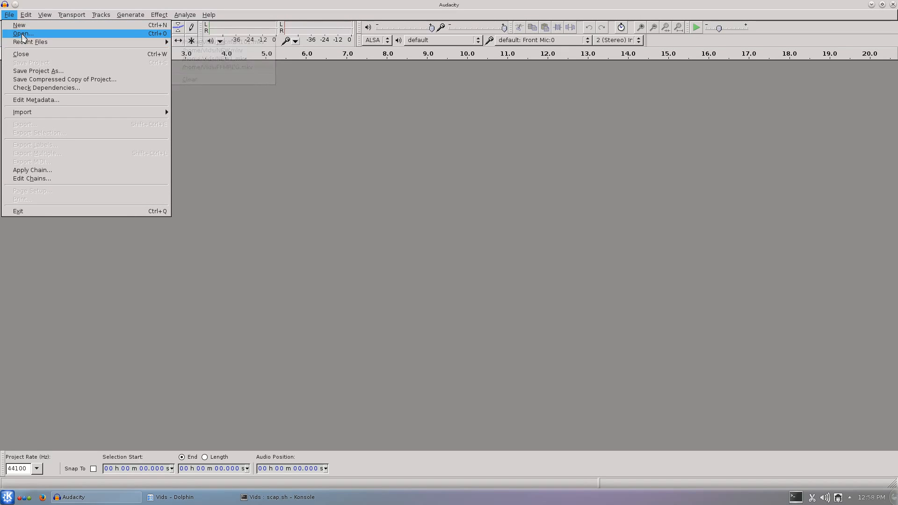
pyautogui.moveTo(56, 119)
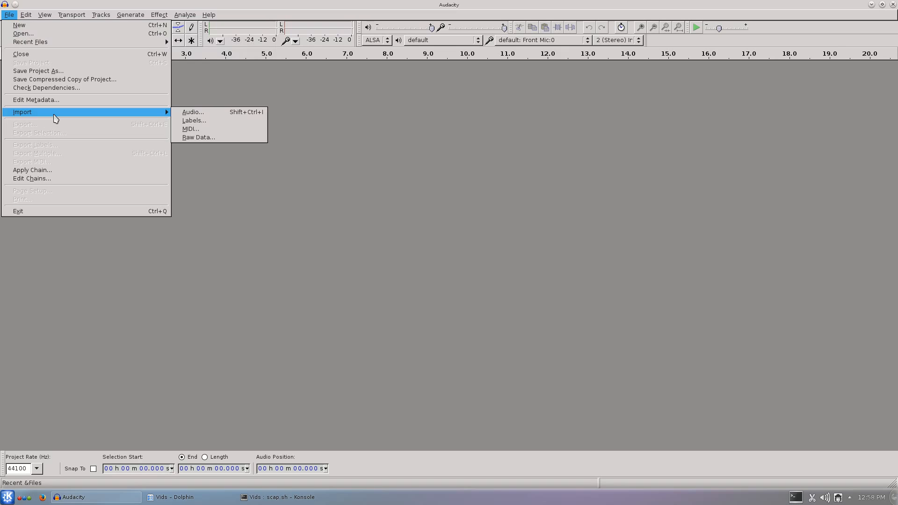
pyautogui.click(35, 37)
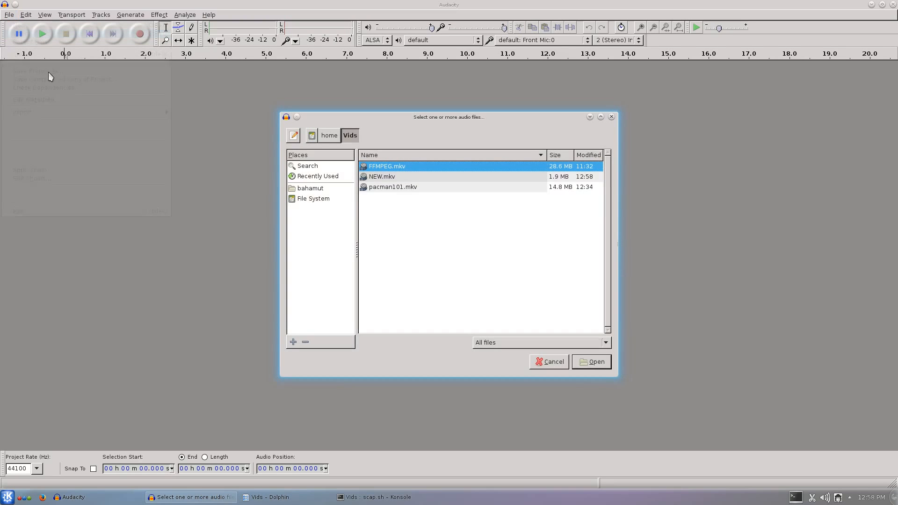
pyautogui.click(427, 190)
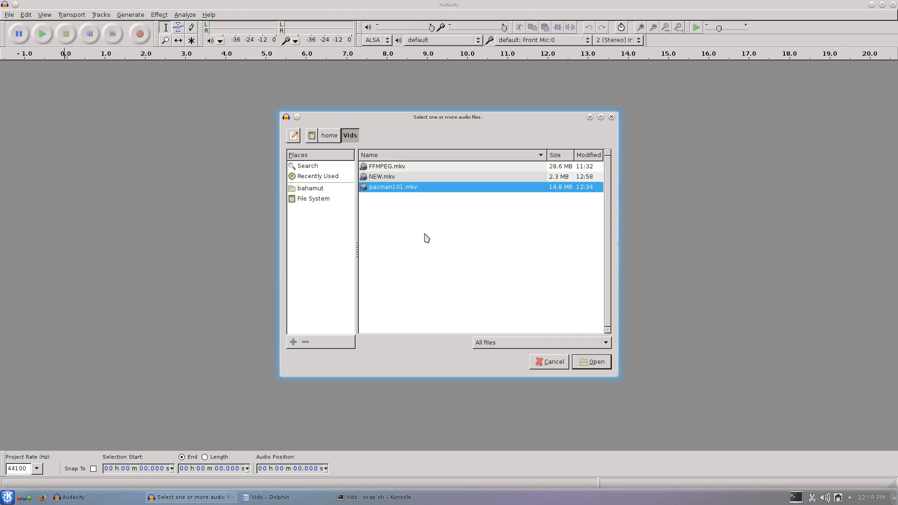
pyautogui.click(588, 363)
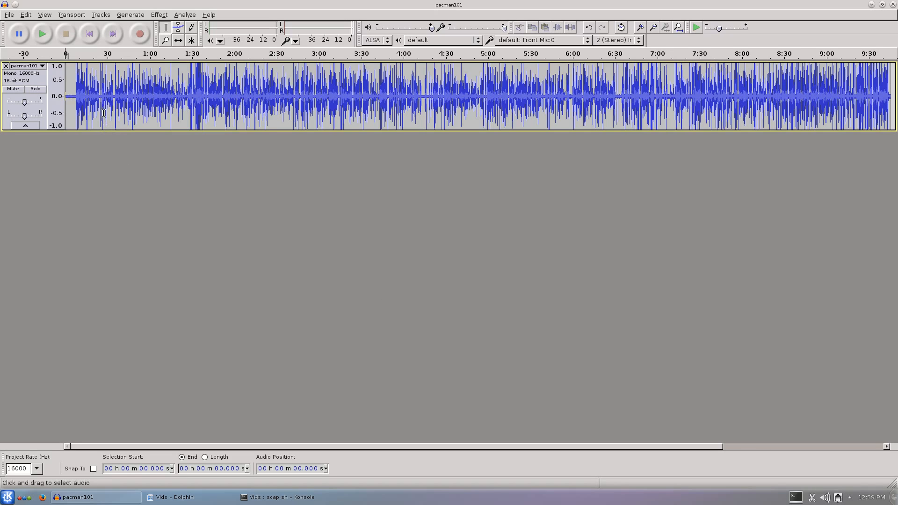
# Magnify the waveform to one-second timeline divisions and return to the start of the track
pyautogui.click(97, 100)
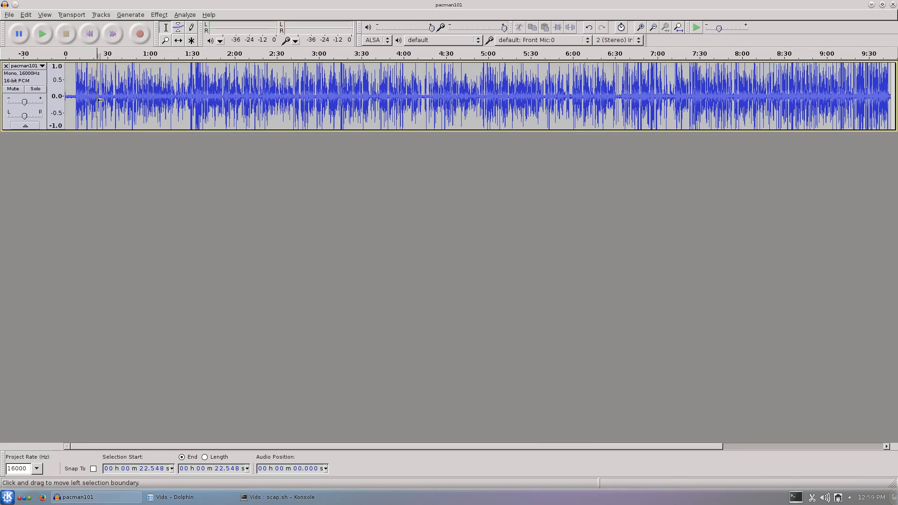
pyautogui.hotkey('ctrl', '1')
pyautogui.hotkey('ctrl', '1')
pyautogui.hotkey('ctrl', '1')
pyautogui.hotkey('ctrl', '1')
pyautogui.hotkey('ctrl', '1')
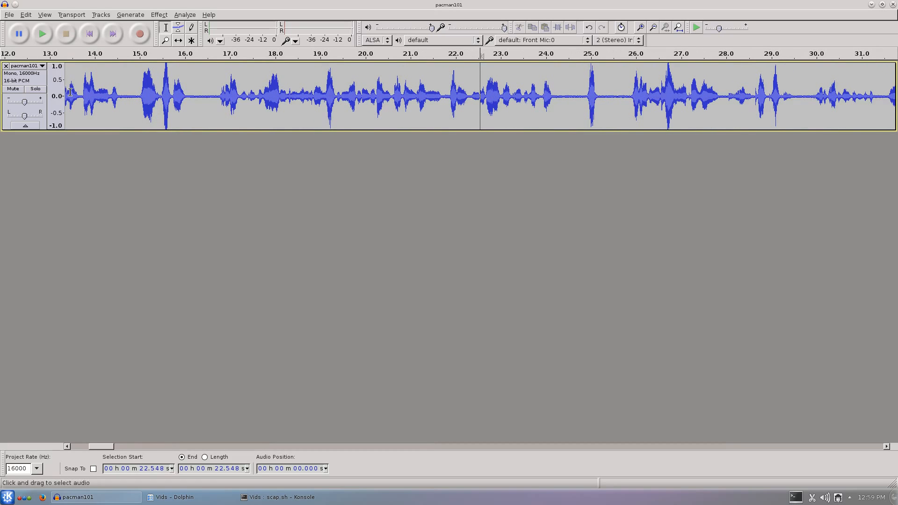
pyautogui.moveTo(70, 92)
pyautogui.mouseDown()
pyautogui.moveTo(518, 93)
pyautogui.moveTo(83, 93)
pyautogui.mouseUp()
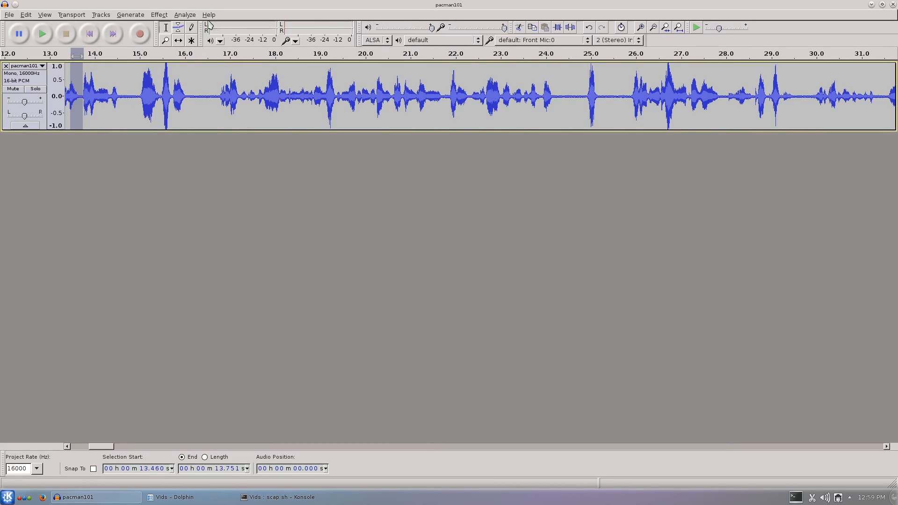
pyautogui.click(94, 38)
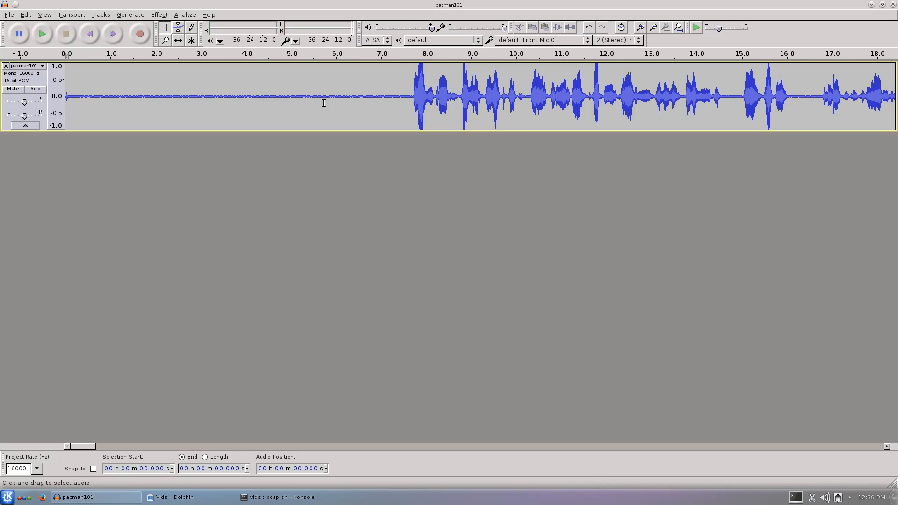
pyautogui.moveTo(408, 97); pyautogui.dragTo(71, 101)
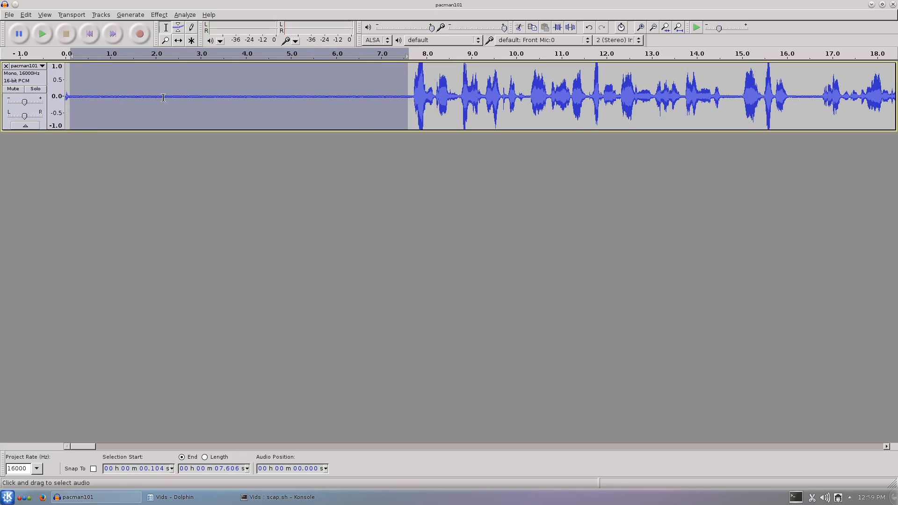
pyautogui.click(389, 223)
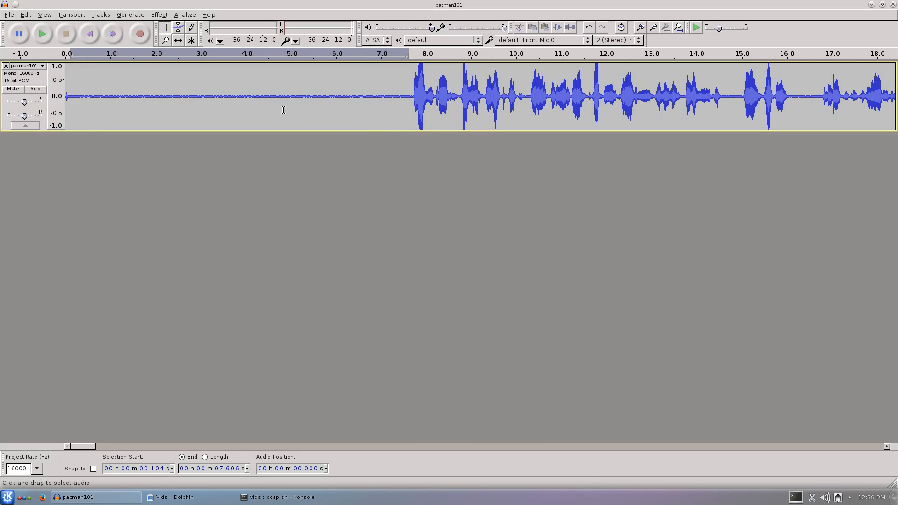
pyautogui.click(245, 111)
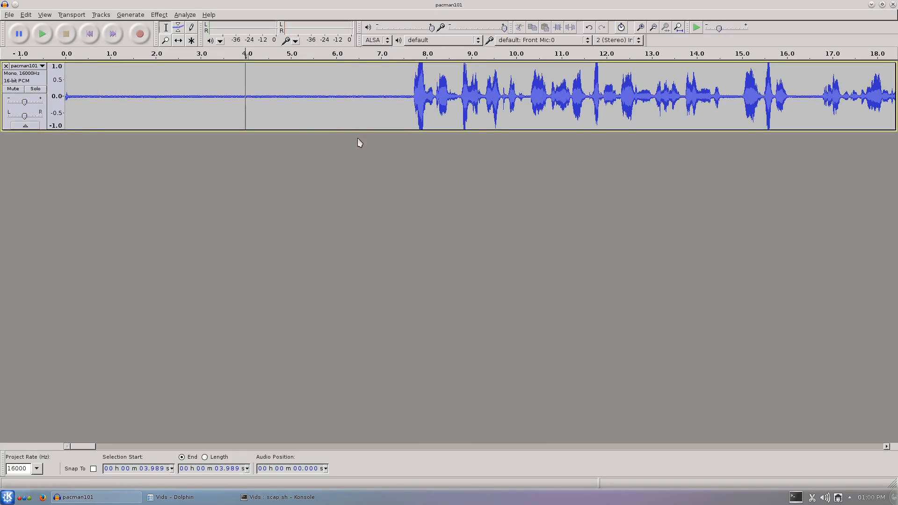
# Lower the system playback volume slightly
pyautogui.press('XF86AudioLowerVolume')
pyautogui.press('XF86AudioLowerVolume')
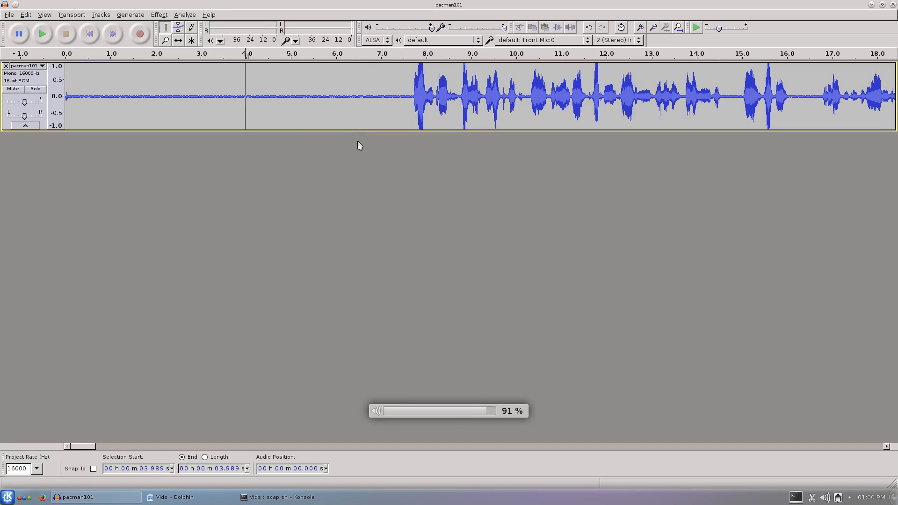
pyautogui.press('XF86AudioRaiseVolume')
pyautogui.press('XF86AudioLowerVolume')
pyautogui.press('XF86AudioLowerVolume')
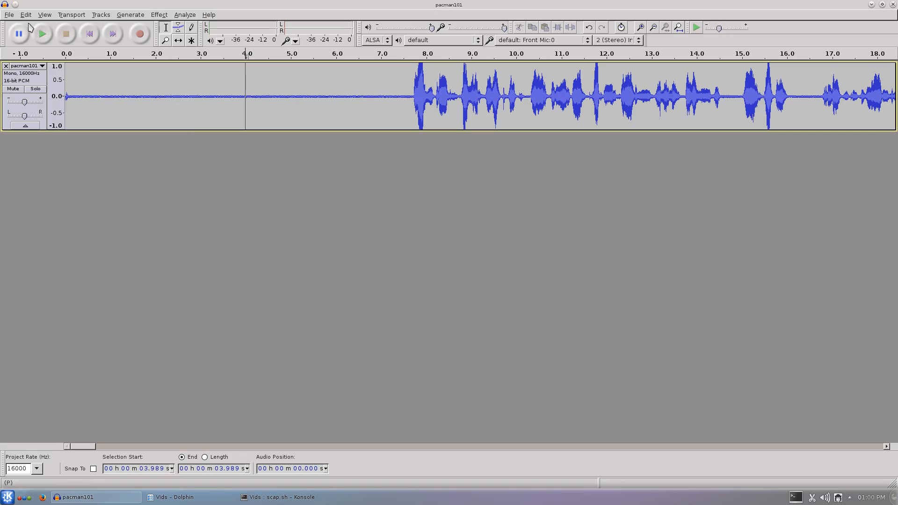
# Play the track from about 0.9 s to hear the background noise before the speech, and stop playback
pyautogui.click(108, 89)
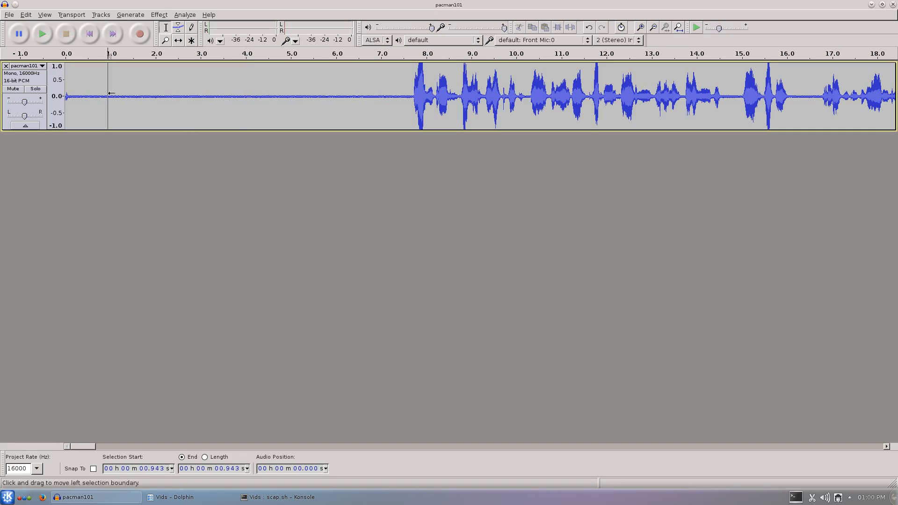
pyautogui.click(42, 35)
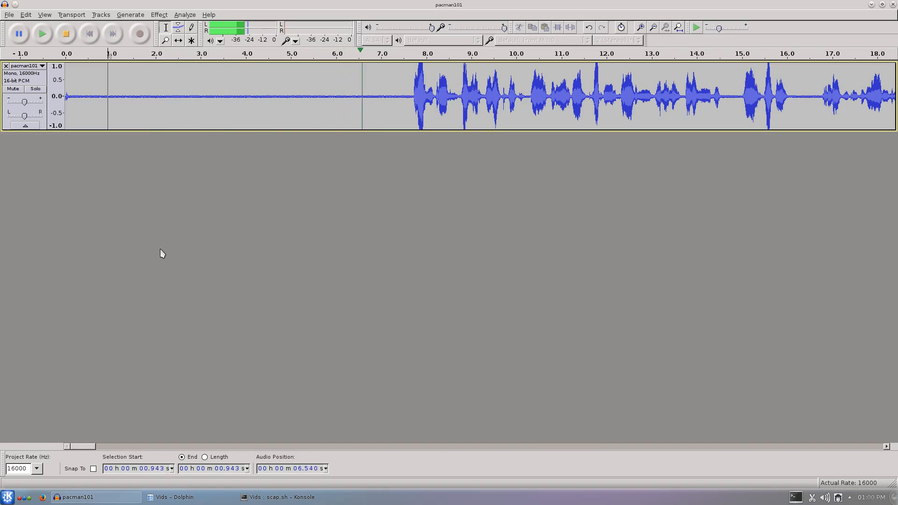
pyautogui.click(66, 35)
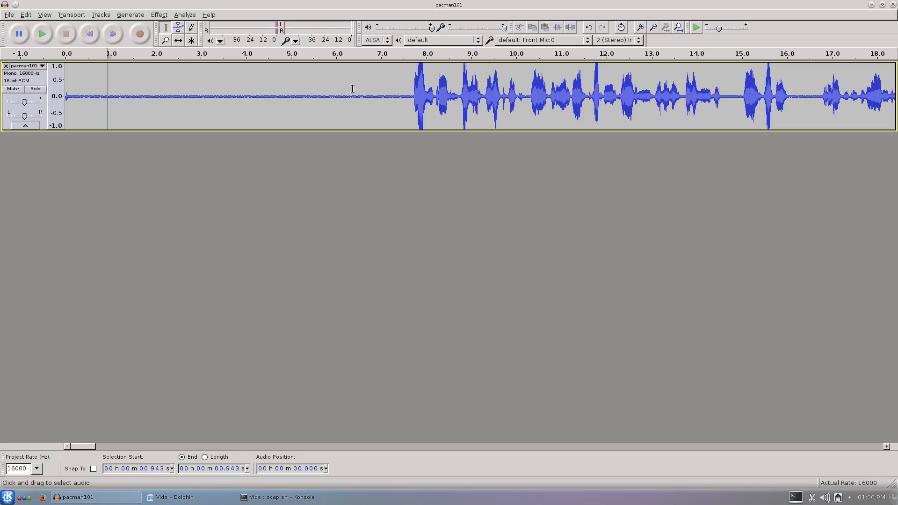
# Capture a Noise Removal profile from the speech-free opening, from about 0.155 s to 7.606 s
pyautogui.moveTo(409, 97); pyautogui.dragTo(72, 119)
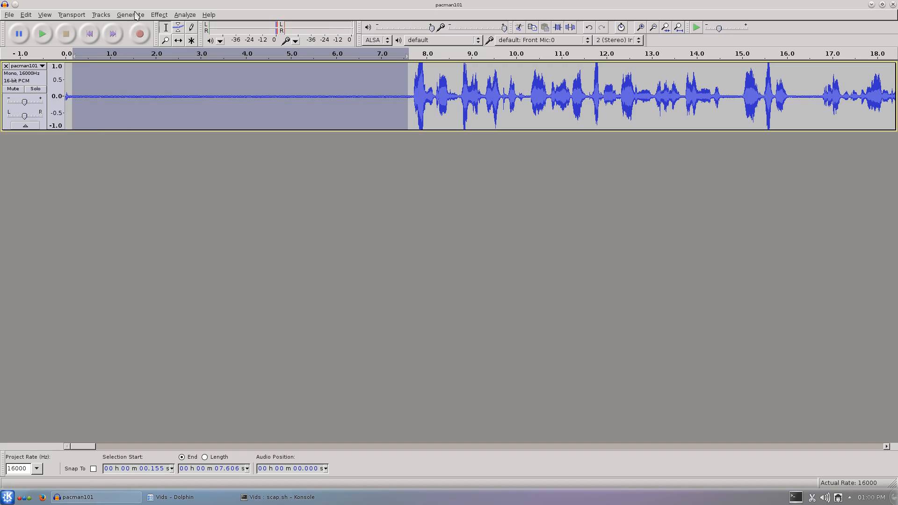
pyautogui.click(158, 16)
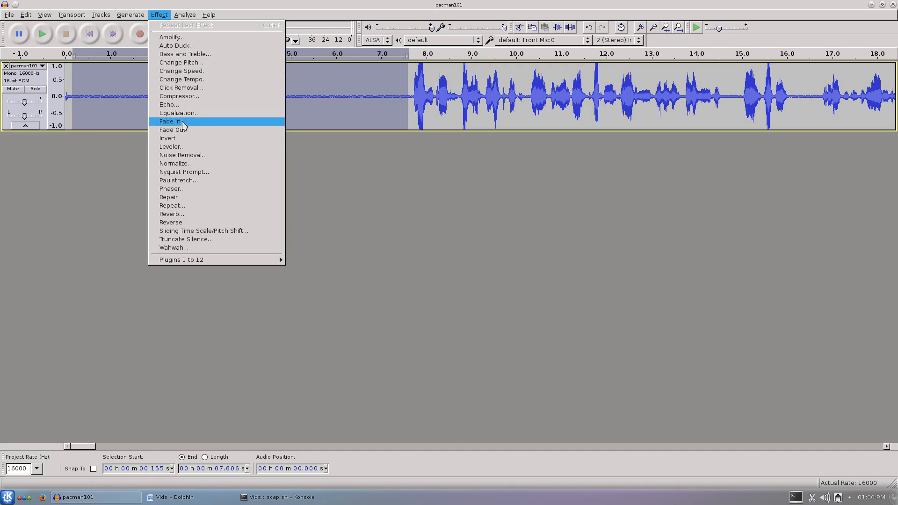
pyautogui.click(183, 157)
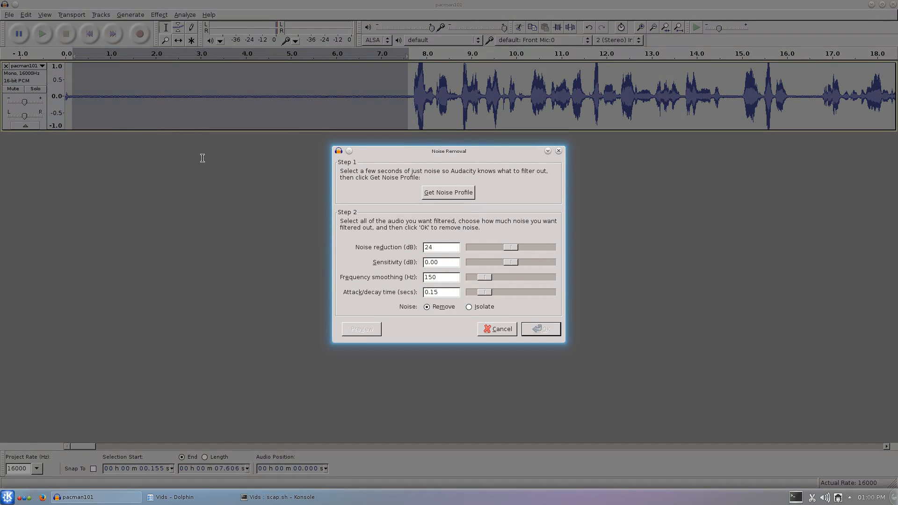
pyautogui.click(454, 194)
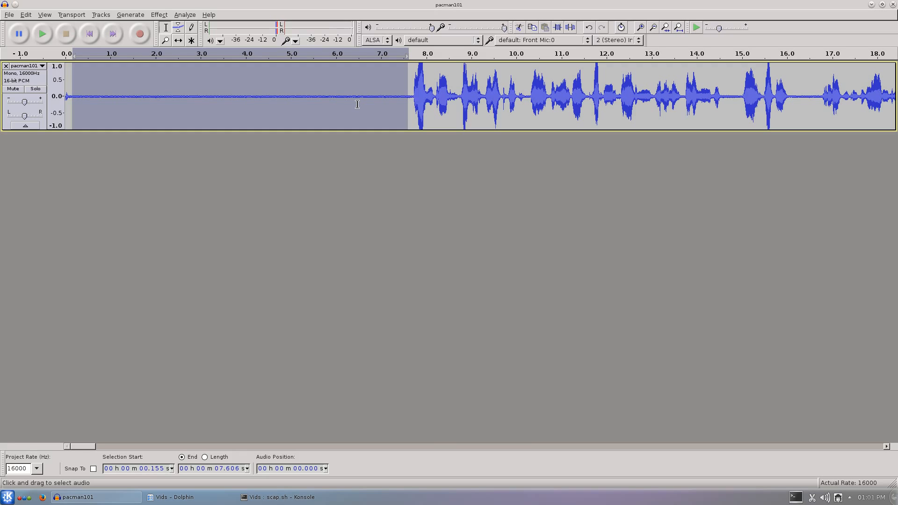
# Apply Noise Removal to the entire track with 24 dB reduction, 0.00 dB sensitivity, 150 Hz frequency smoothing and 0.15 s attack/decay time
pyautogui.hotkey('ctrl', 'a')
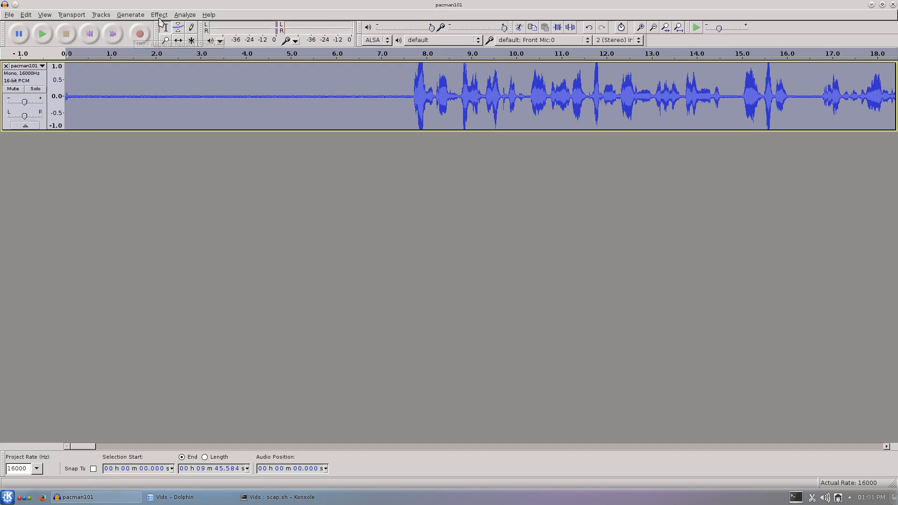
pyautogui.click(159, 15)
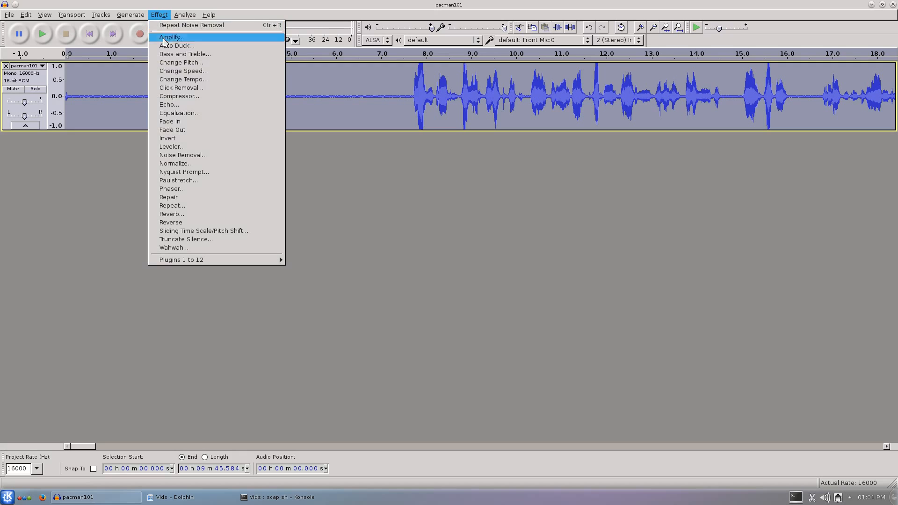
pyautogui.click(183, 156)
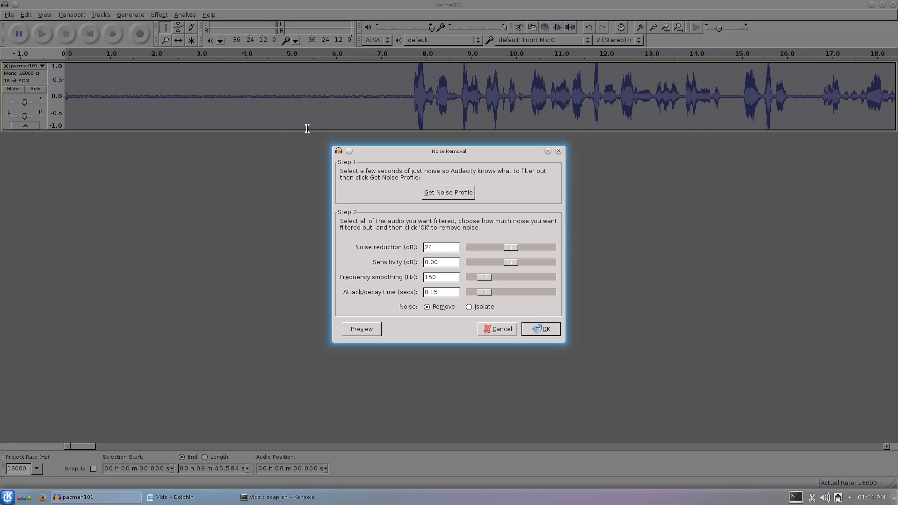
pyautogui.click(541, 328)
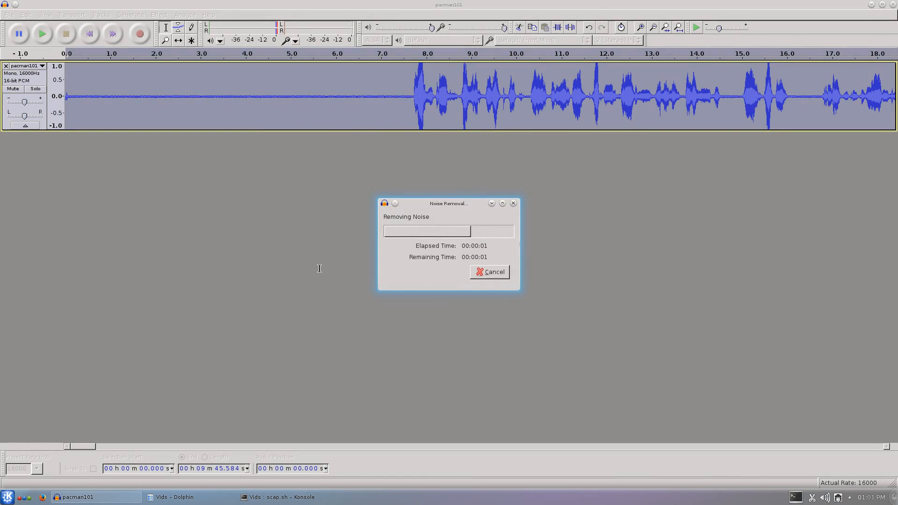
# Play the filtered track from about 3.15 s to check the noise removal, and stop playback
pyautogui.click(265, 96)
pyautogui.click(208, 96)
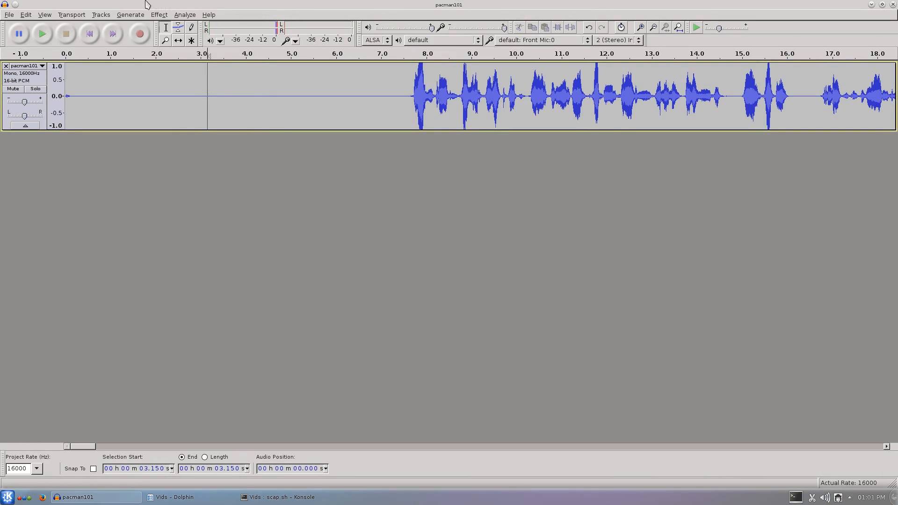
pyautogui.click(42, 34)
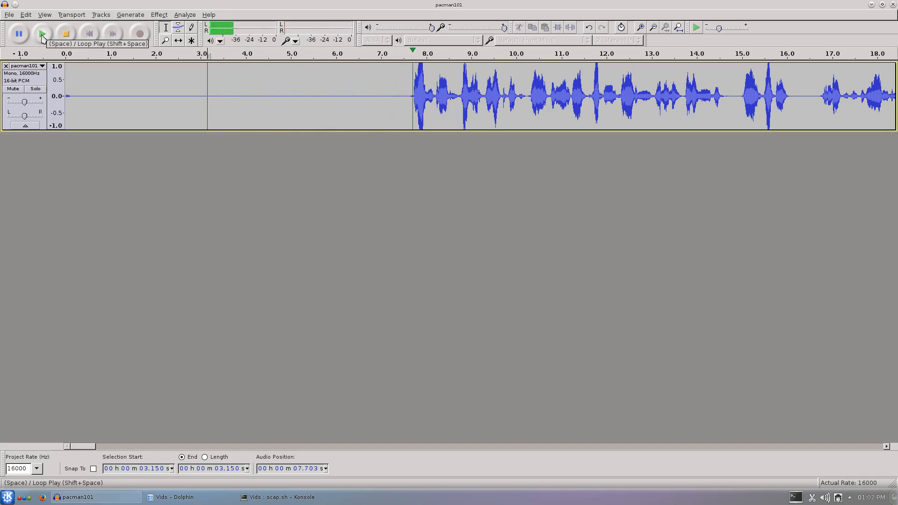
pyautogui.click(66, 34)
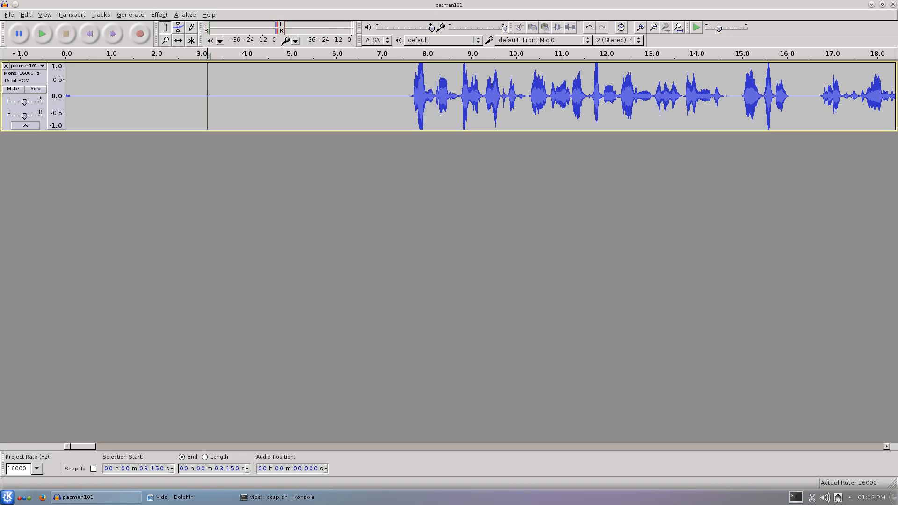
pyautogui.hotkey('alt', 'Tab')
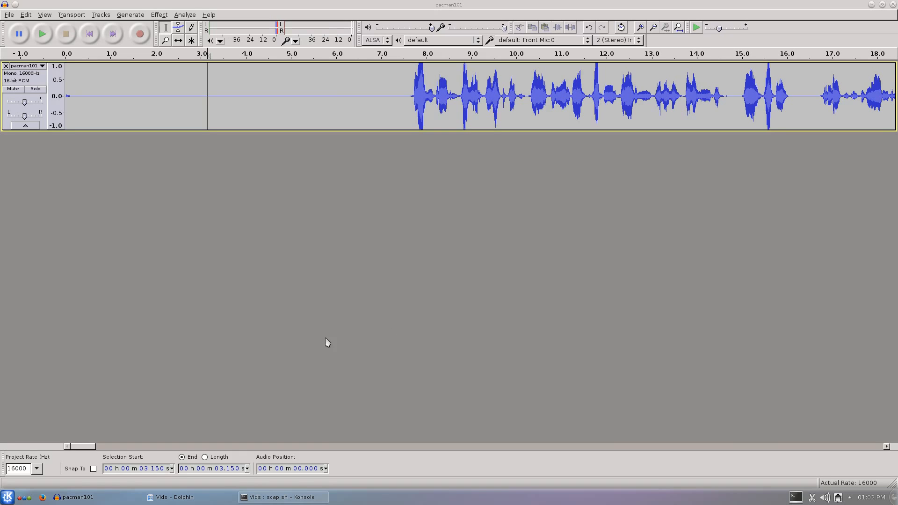
pyautogui.hotkey('alt', 'Tab')
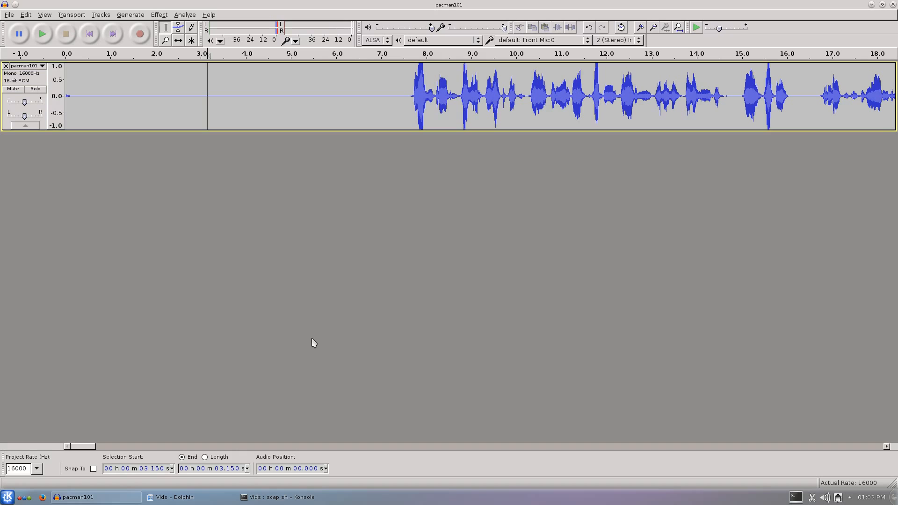
# Export the filtered track under the name pacman101 in the AC3 Files (FFmpeg) format
pyautogui.click(9, 15)
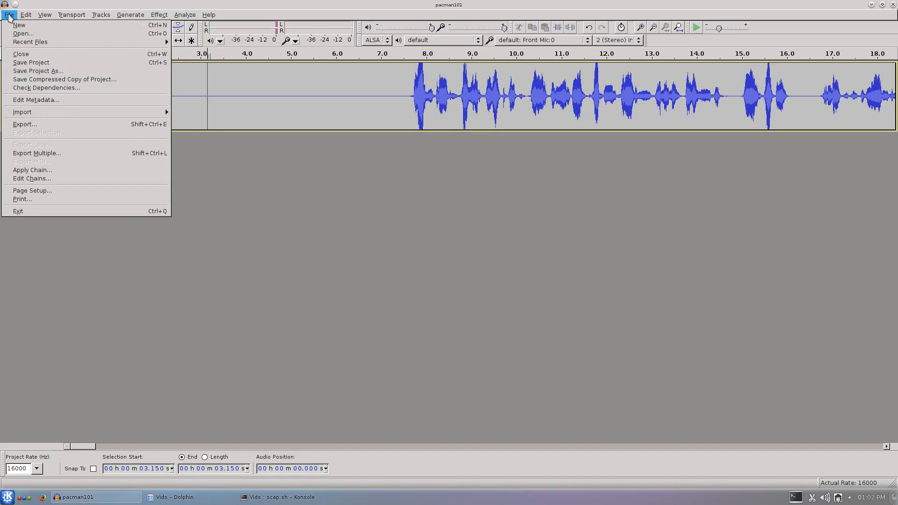
pyautogui.click(35, 128)
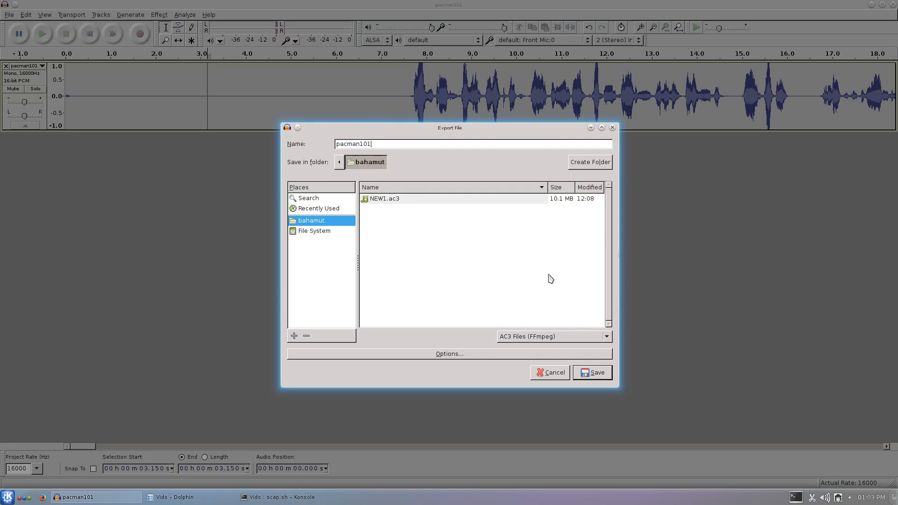
pyautogui.click(601, 337)
pyautogui.click(602, 337)
pyautogui.click(609, 375)
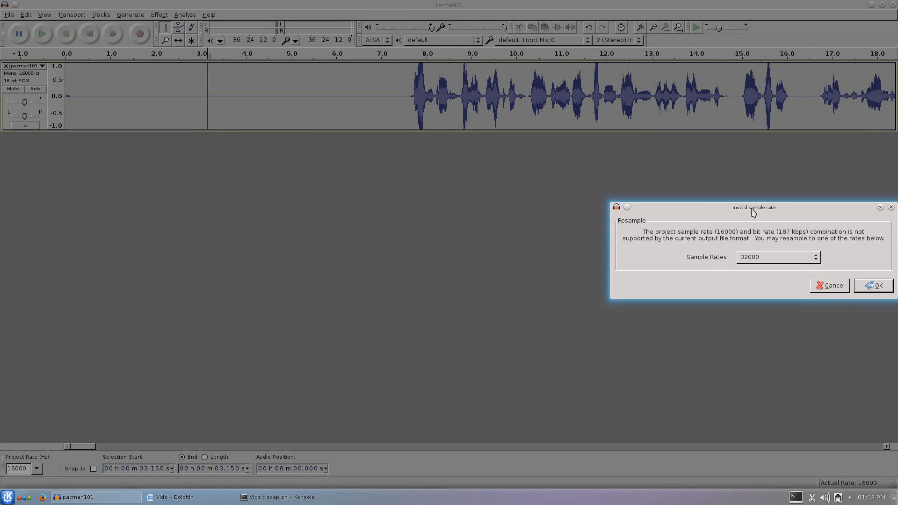
# Resample the AC3 export to a sample rate of 44100 and complete the export
pyautogui.moveTo(754, 212); pyautogui.dragTo(684, 212)
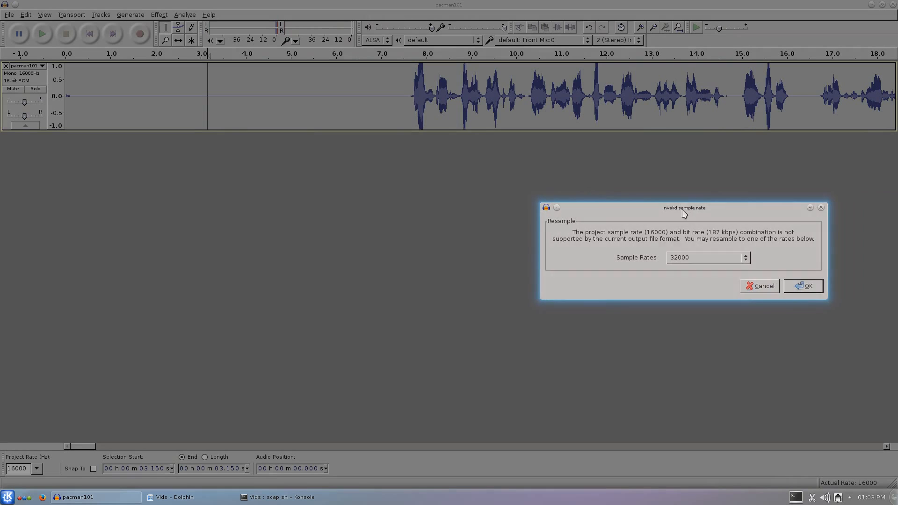
pyautogui.click(744, 259)
pyautogui.click(687, 266)
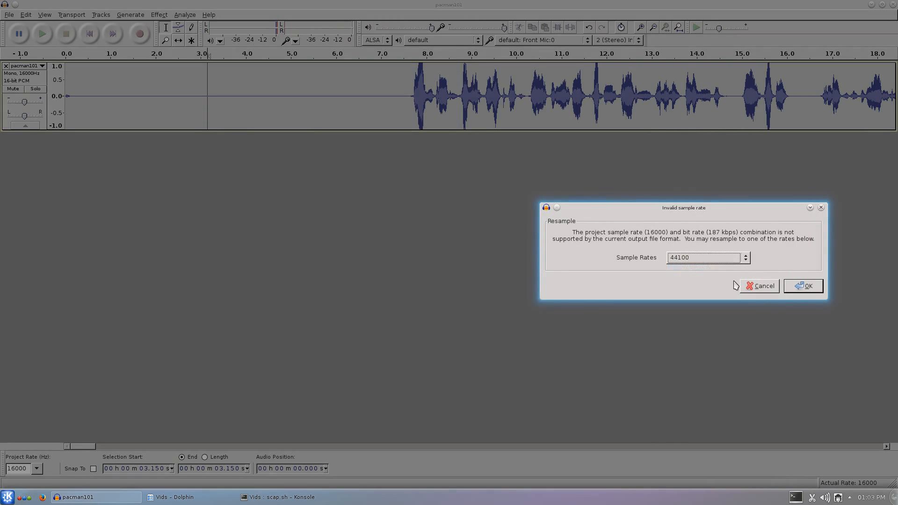
pyautogui.click(803, 286)
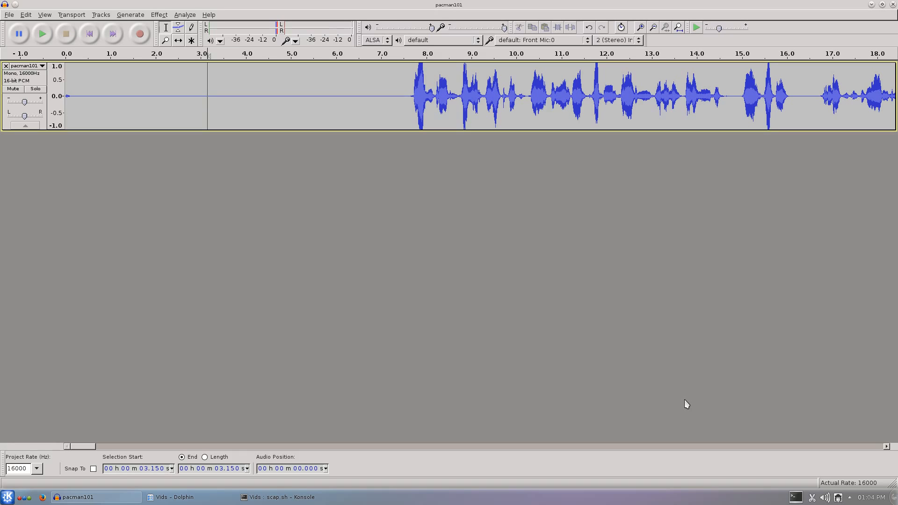
# Switch to the Konsole terminal window
pyautogui.hotkey('alt', 'Tab')
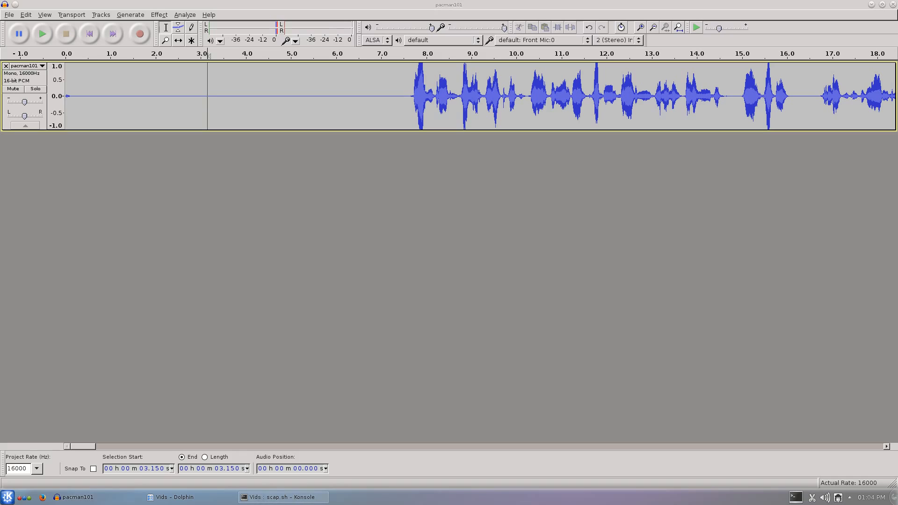